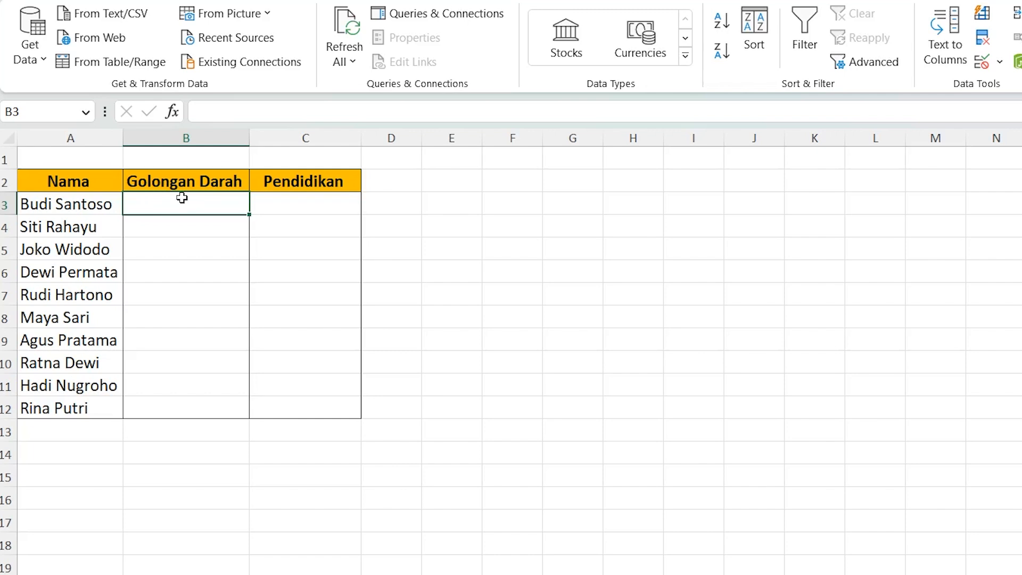
Step: Enter the blood types A and AB in cells B3 and B4 of the Golongan Darah column
{"action": "left_click", "coordinate": [308, 206]}
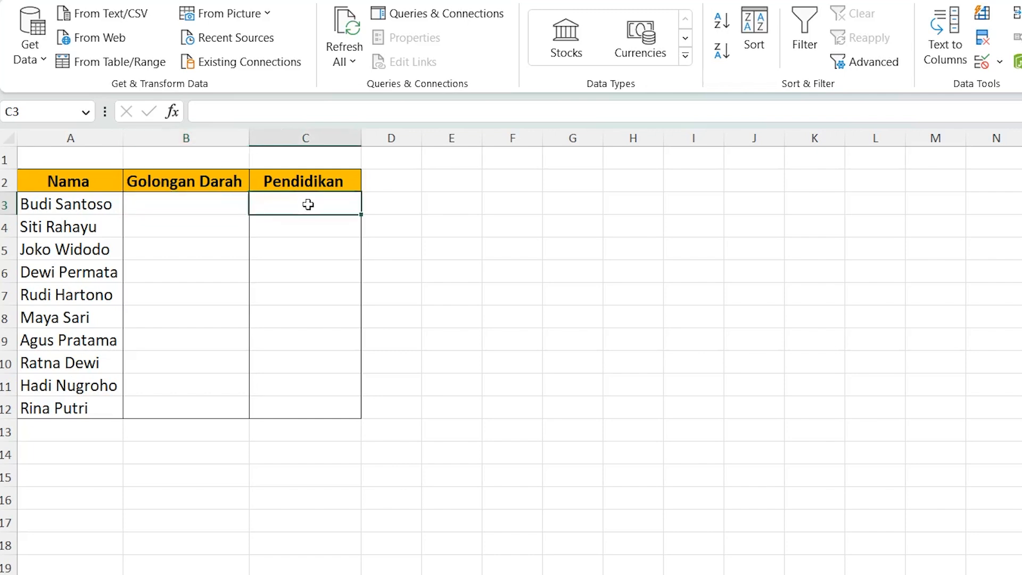
{"action": "left_click", "coordinate": [215, 199]}
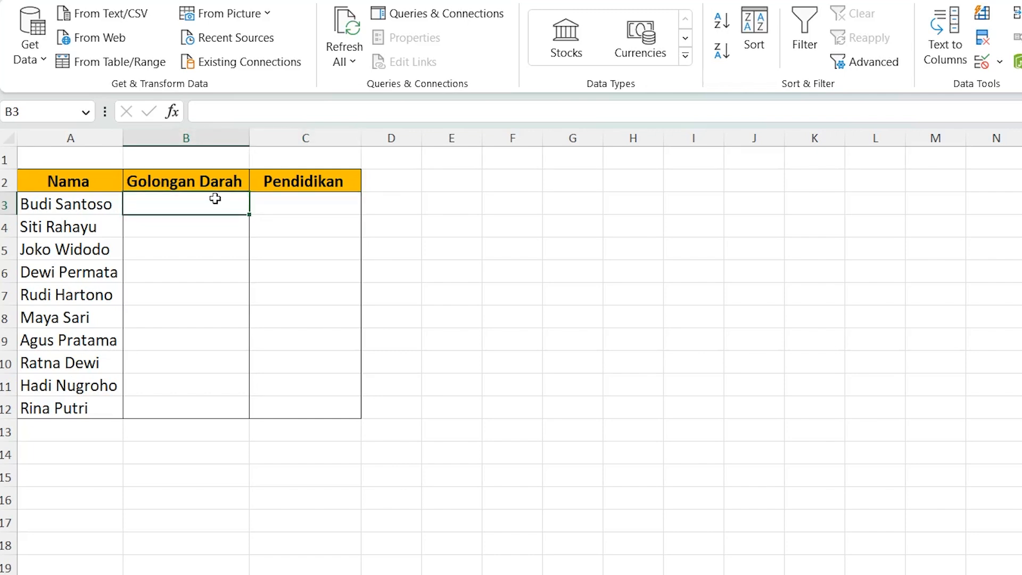
{"action": "type", "text": "A"}
{"action": "key", "text": "Return"}
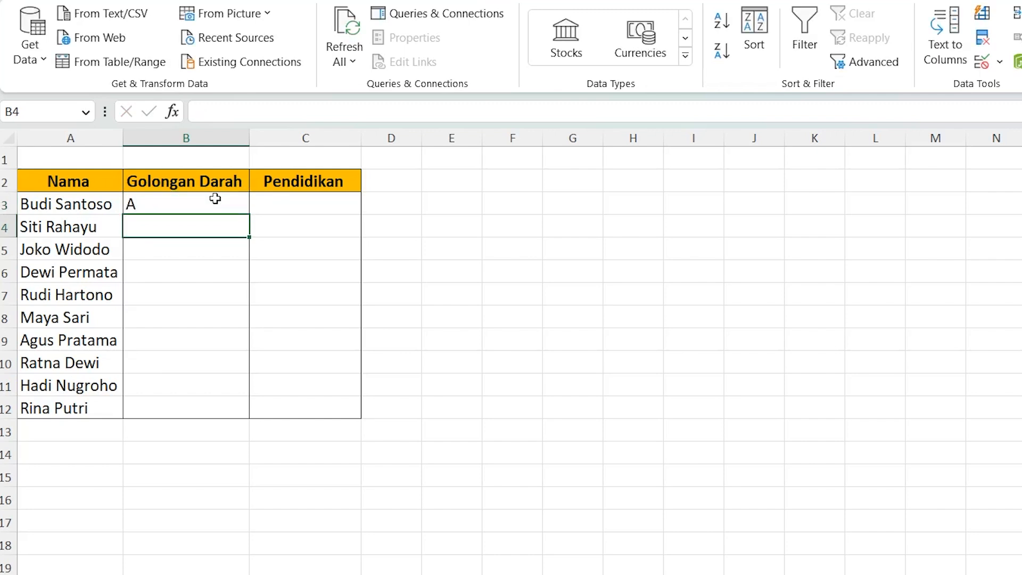
{"action": "type", "text": "AB"}
{"action": "key", "text": "Return"}
Step: Enter the education levels D1 and S2 in cells C3 and C4 of the Pendidikan column
{"action": "left_click", "coordinate": [215, 198]}
{"action": "key", "text": "Right"}
{"action": "type", "text": "D"}
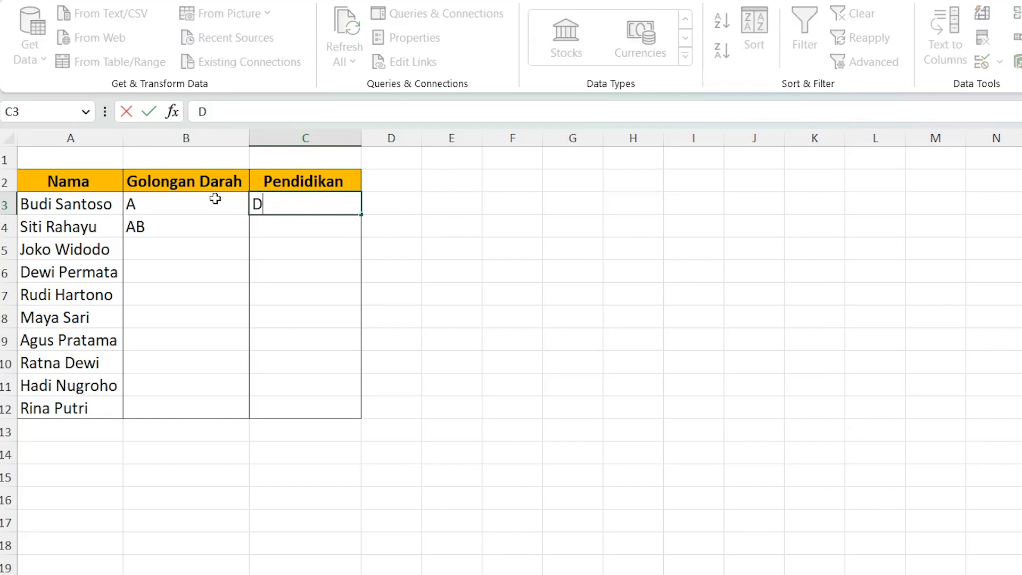
{"action": "type", "text": "1"}
{"action": "key", "text": "Return"}
{"action": "type", "text": "S2"}
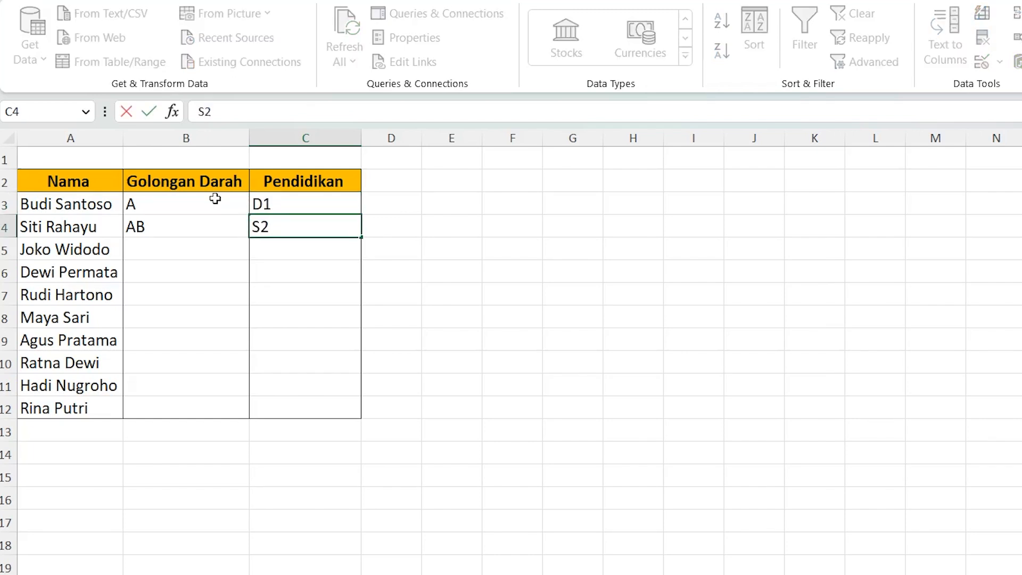
{"action": "key", "text": "Return"}
{"action": "key", "text": "Left"}
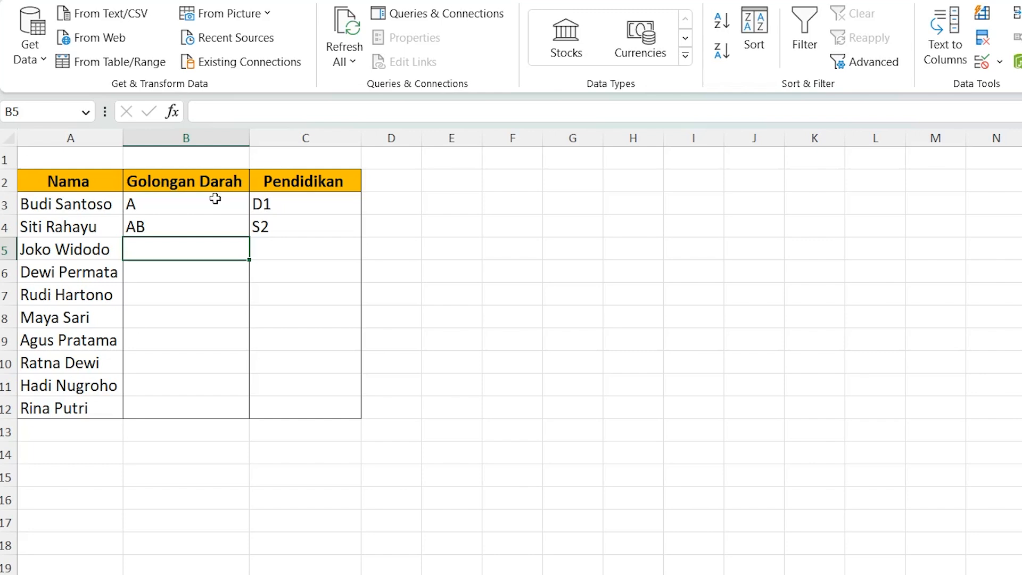
Step: Clear the sample blood type and education entries from B3:C4
{"action": "left_click_drag", "start_coordinate": [212, 196], "coordinate": [275, 231]}
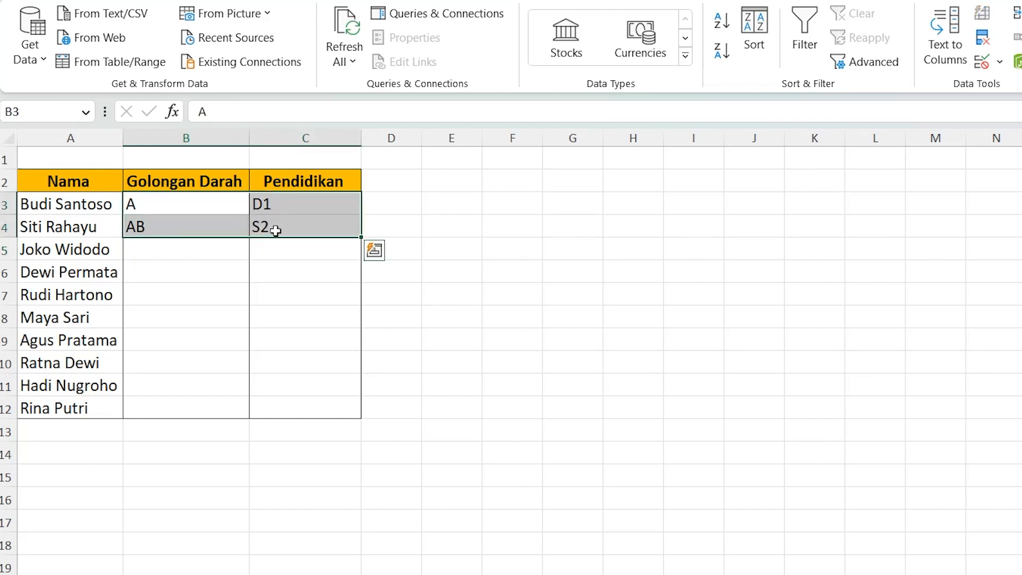
{"action": "key", "text": "Delete"}
{"action": "left_click_drag", "start_coordinate": [190, 250], "coordinate": [177, 197]}
{"action": "left_click", "coordinate": [176, 196]}
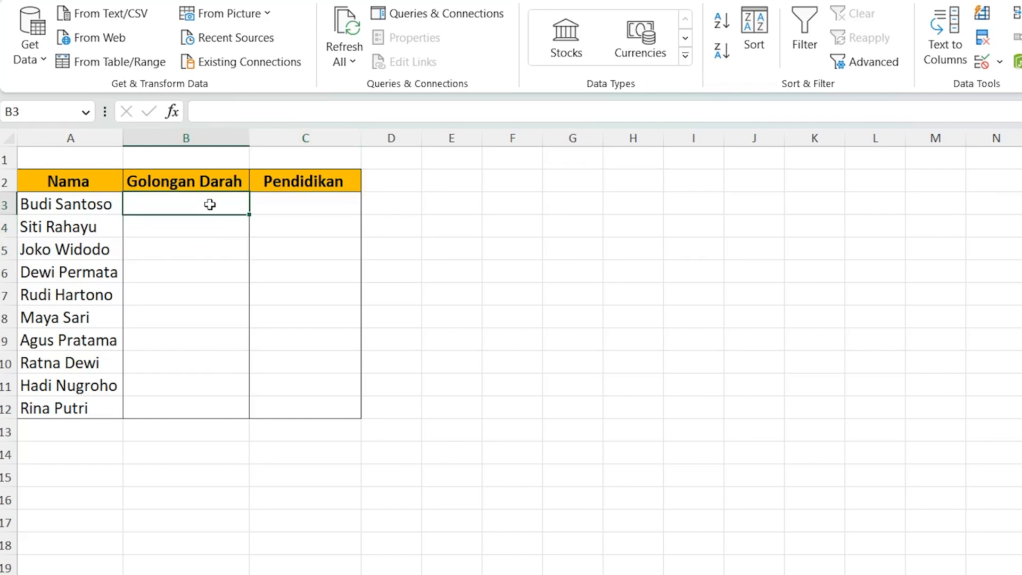
Step: Open Data Validation for the Golongan Darah cells B3:B12 and allow only values from a List
{"action": "left_click_drag", "start_coordinate": [212, 200], "coordinate": [200, 418]}
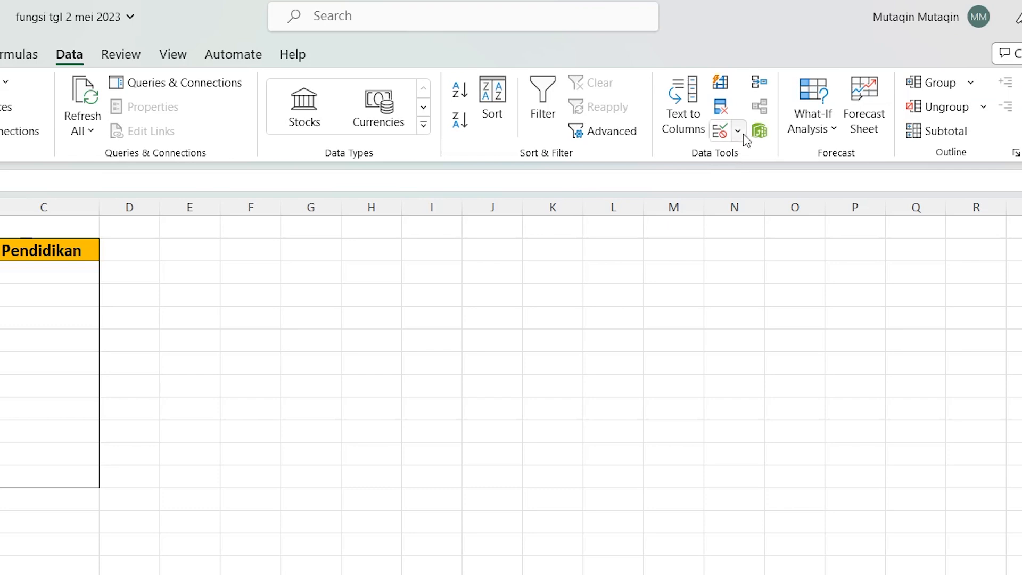
{"action": "left_click", "coordinate": [738, 132]}
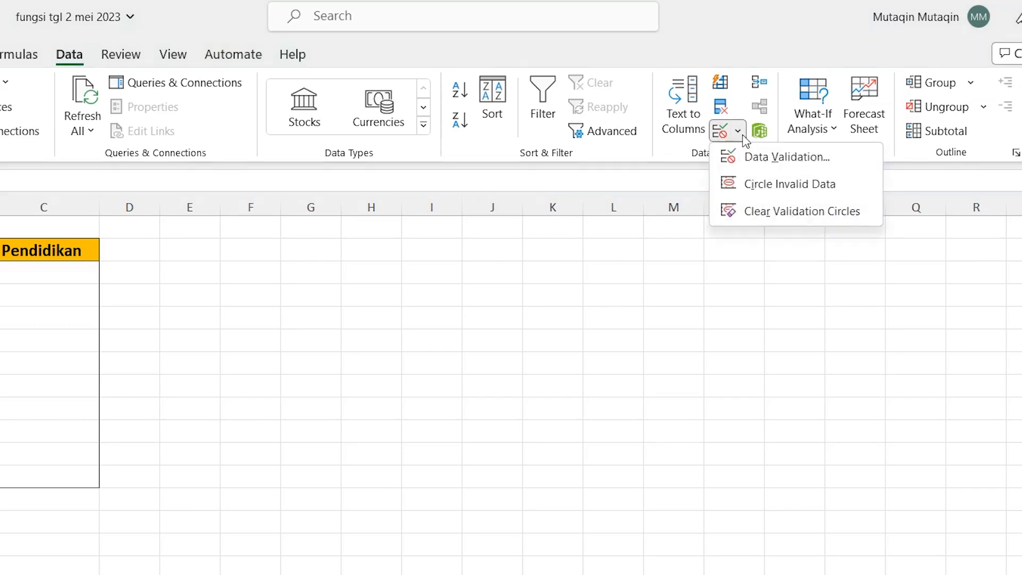
{"action": "left_click", "coordinate": [757, 162]}
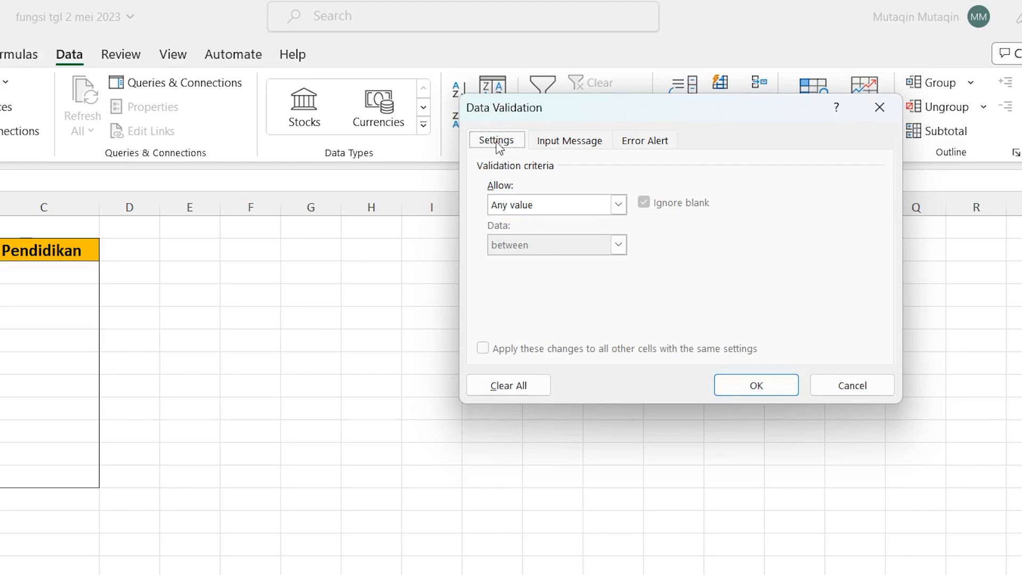
{"action": "left_click", "coordinate": [618, 205]}
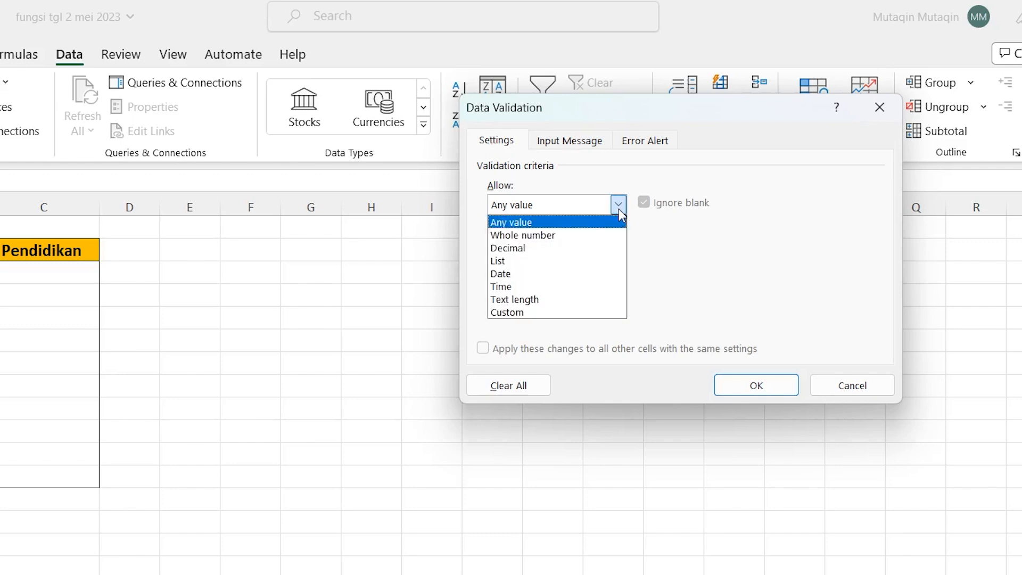
{"action": "left_click", "coordinate": [515, 260]}
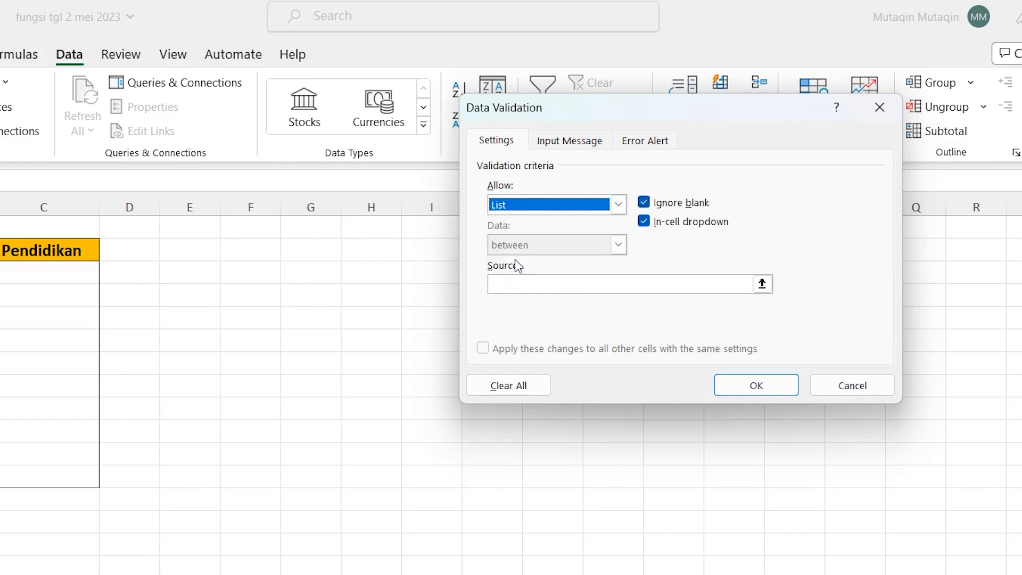
Step: Set the validation list source to AB;A;B;O and apply it to the Golongan Darah cells
{"action": "left_click", "coordinate": [505, 285]}
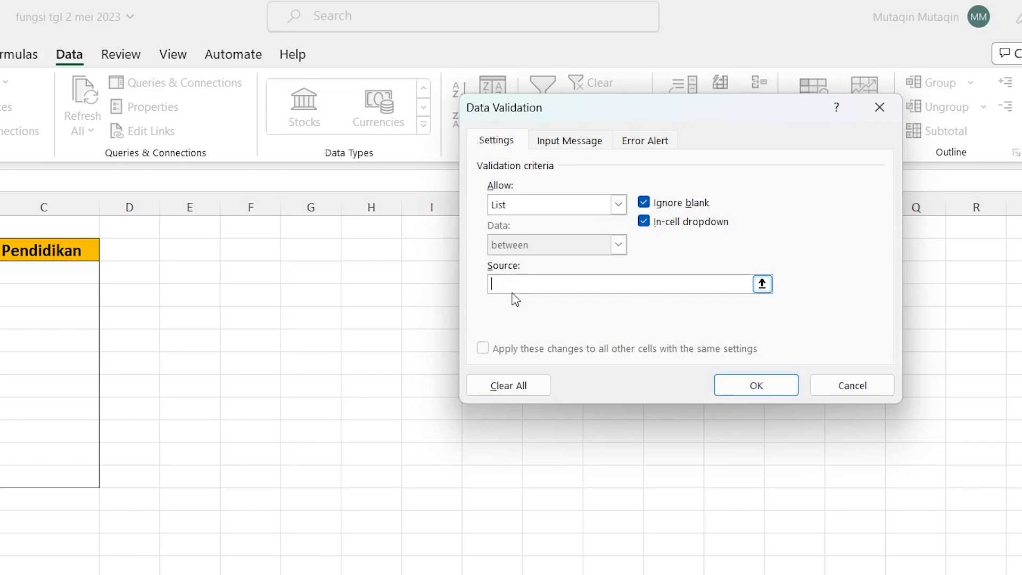
{"action": "type", "text": "AB;"}
{"action": "type", "text": "A;B;O"}
{"action": "left_click", "coordinate": [758, 388]}
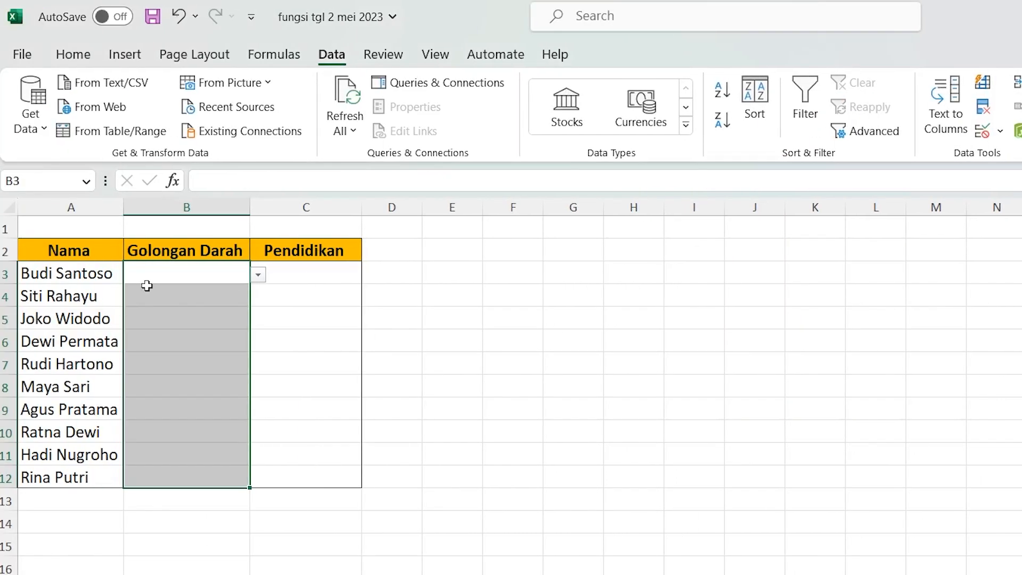
Step: Check the dropdowns in the first Golongan Darah cells and choose A for B3
{"action": "left_click", "coordinate": [165, 271]}
{"action": "left_click", "coordinate": [155, 293]}
{"action": "left_click", "coordinate": [155, 321]}
{"action": "left_click", "coordinate": [160, 355]}
{"action": "left_click", "coordinate": [203, 272]}
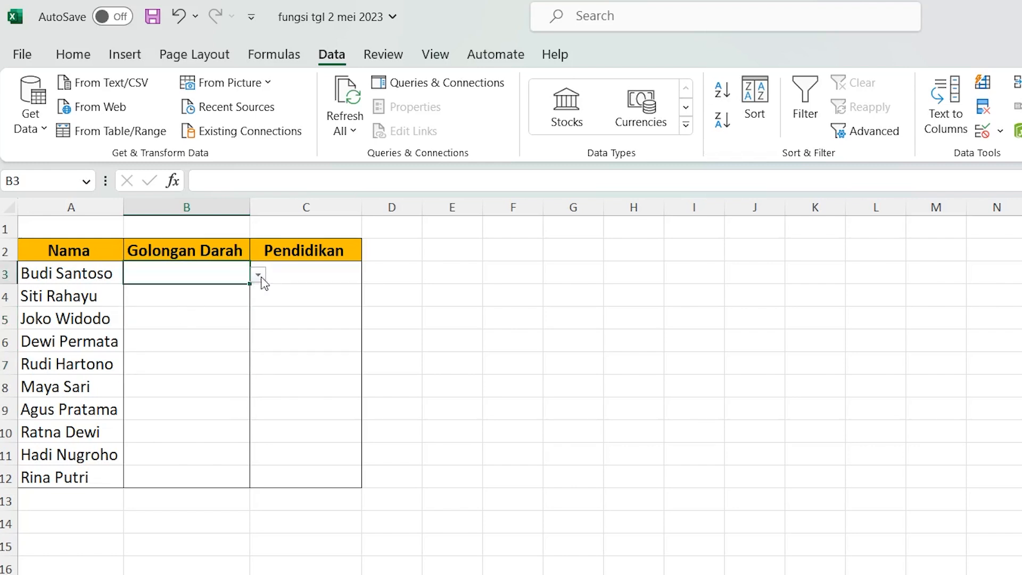
{"action": "left_click", "coordinate": [260, 278]}
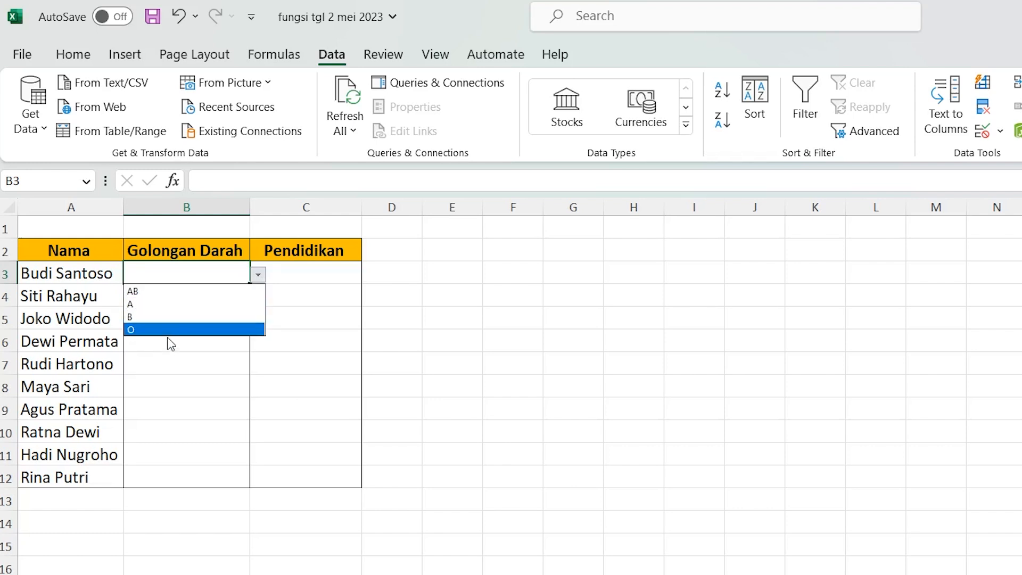
{"action": "left_click", "coordinate": [154, 304]}
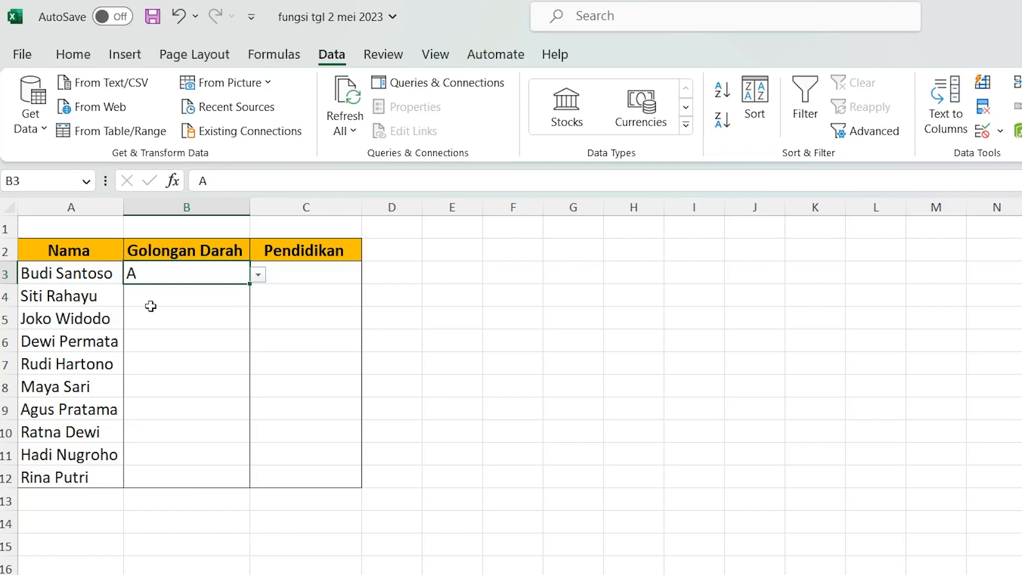
Step: Fill the blood types in B4, B5 and B6 with B, AB and O
{"action": "left_click", "coordinate": [152, 292]}
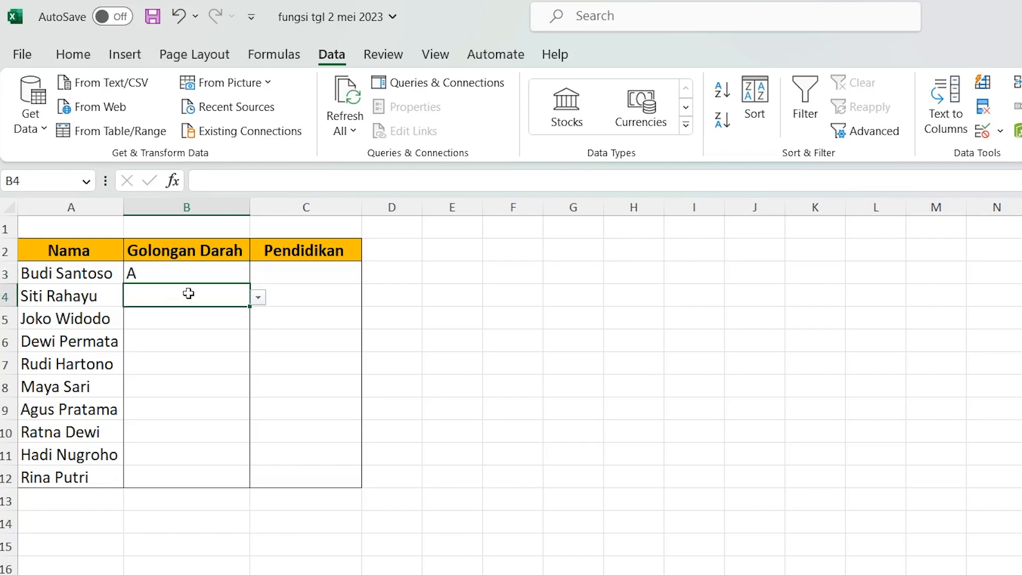
{"action": "left_click", "coordinate": [258, 297]}
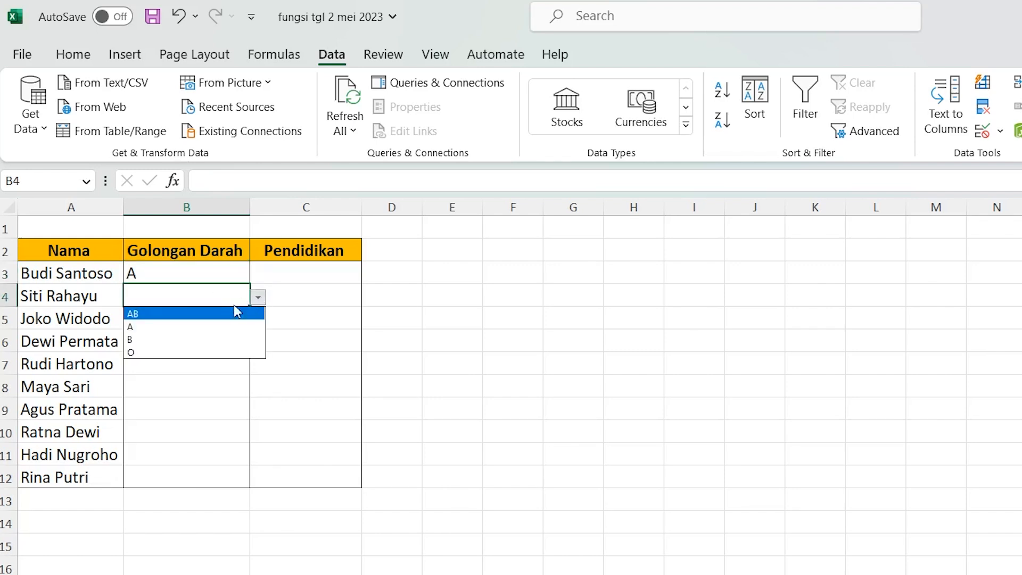
{"action": "left_click", "coordinate": [152, 339]}
{"action": "left_click", "coordinate": [151, 316]}
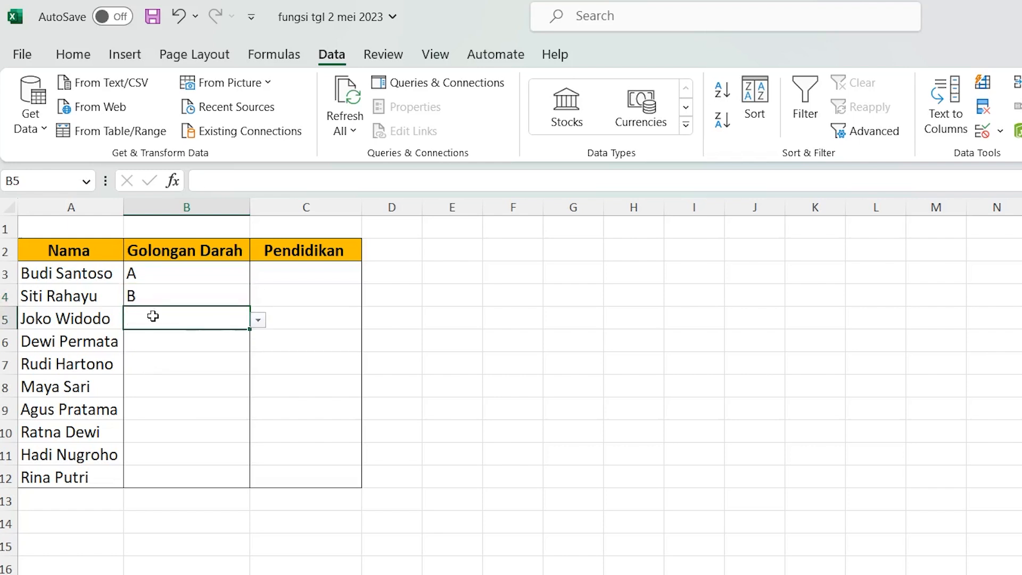
{"action": "left_click", "coordinate": [258, 320]}
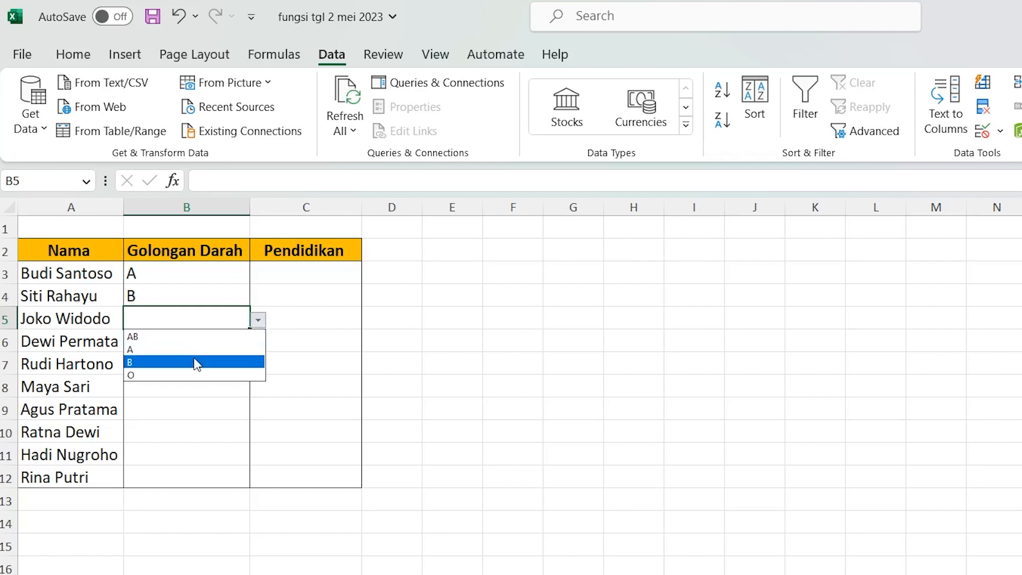
{"action": "left_click", "coordinate": [166, 337]}
{"action": "key", "text": "Return"}
{"action": "type", "text": "O"}
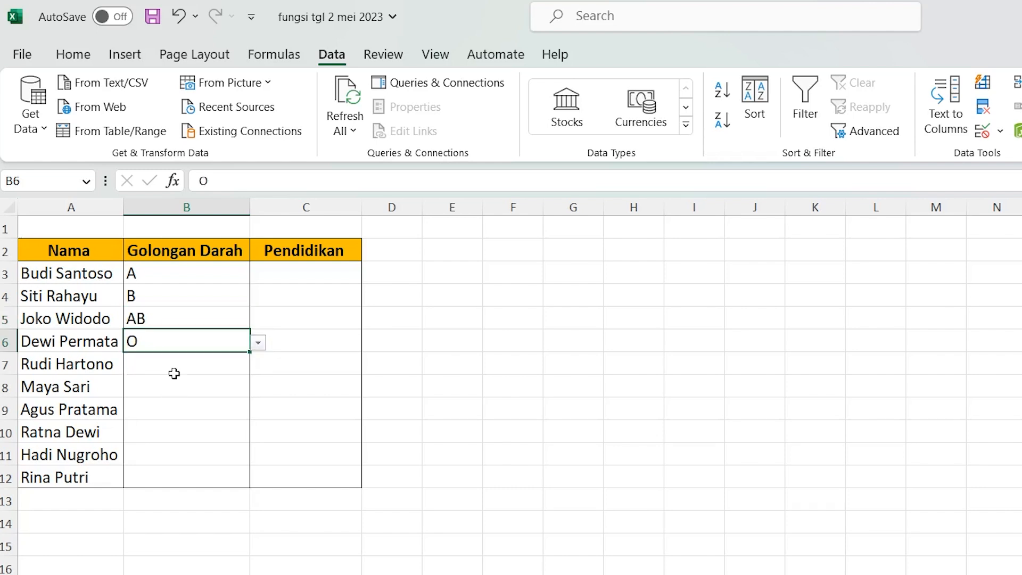
{"action": "key", "text": "Return"}
Step: Check the remaining Golongan Darah cells B7:B12 for a dropdown list
{"action": "left_click", "coordinate": [137, 482]}
{"action": "left_click", "coordinate": [151, 450]}
{"action": "left_click", "coordinate": [153, 429]}
{"action": "left_click", "coordinate": [154, 407]}
{"action": "left_click", "coordinate": [151, 381]}
{"action": "left_click", "coordinate": [148, 355]}
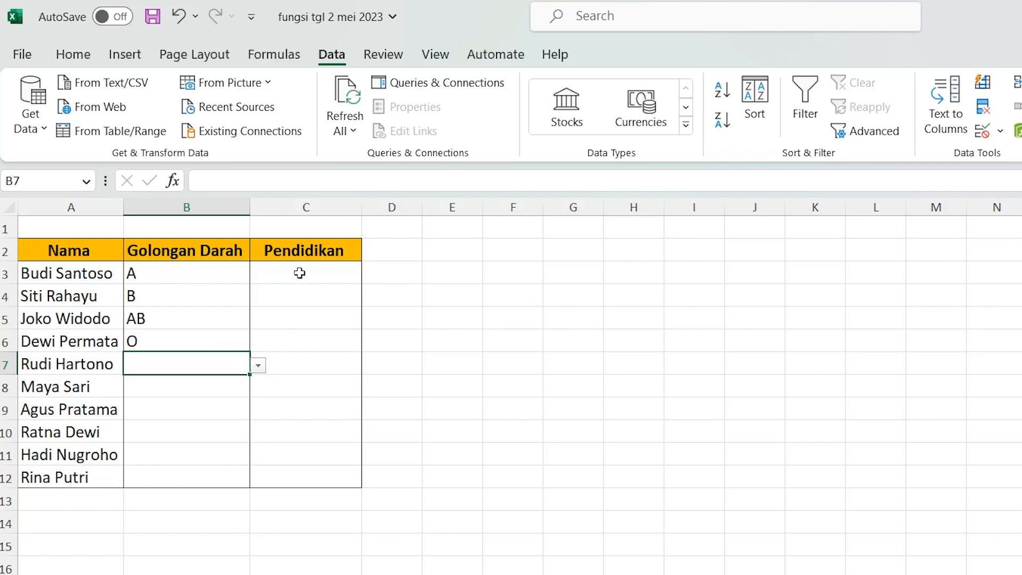
{"action": "left_click_drag", "start_coordinate": [300, 273], "coordinate": [299, 476]}
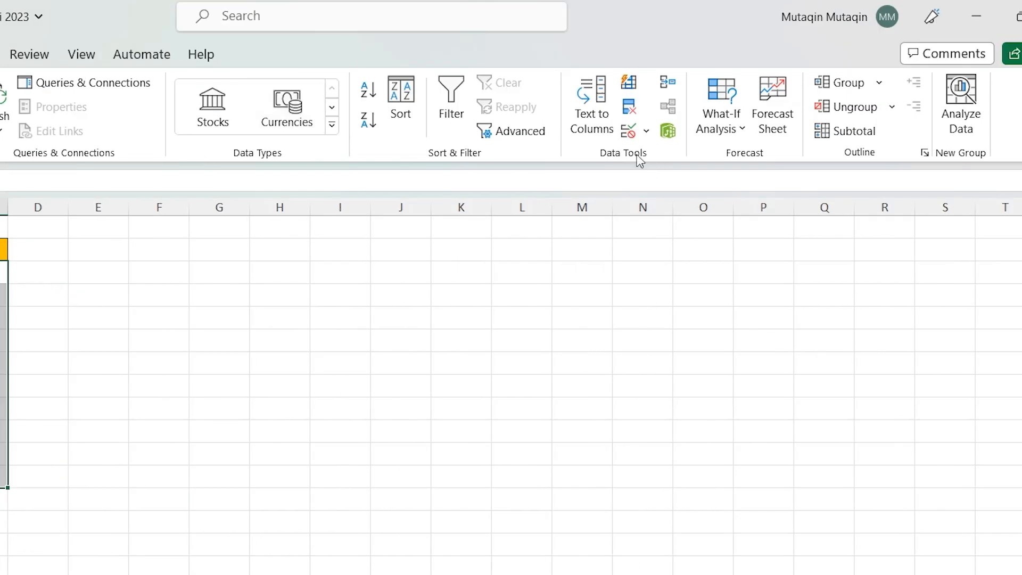
{"action": "left_click", "coordinate": [646, 137]}
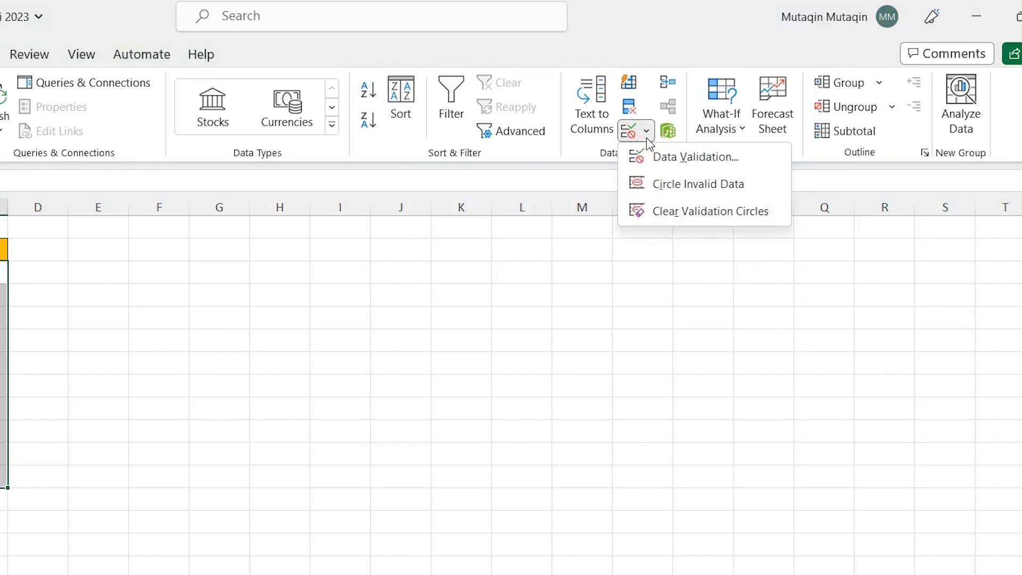
{"action": "left_click", "coordinate": [681, 169]}
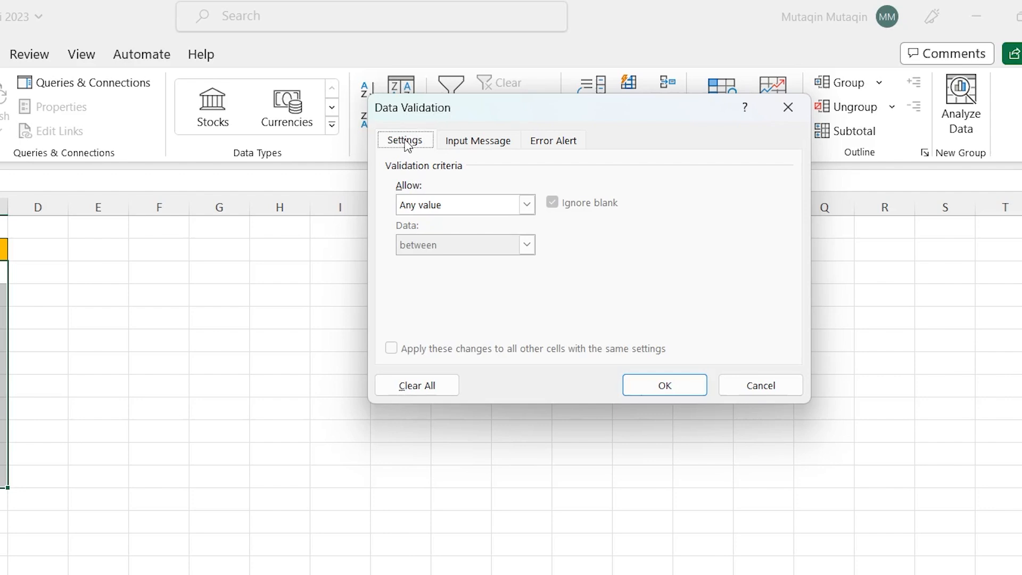
{"action": "left_click", "coordinate": [527, 205]}
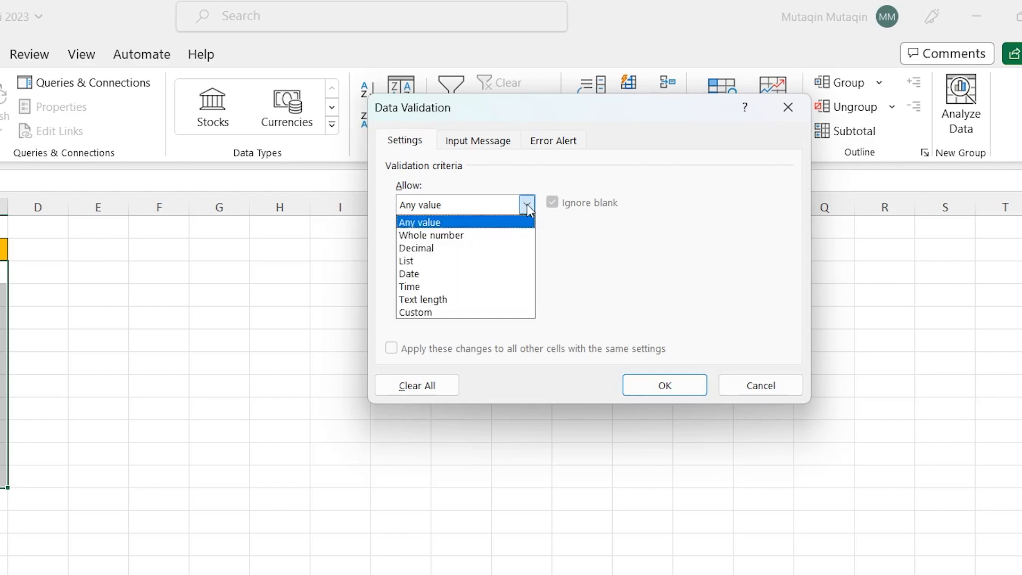
{"action": "left_click", "coordinate": [440, 260]}
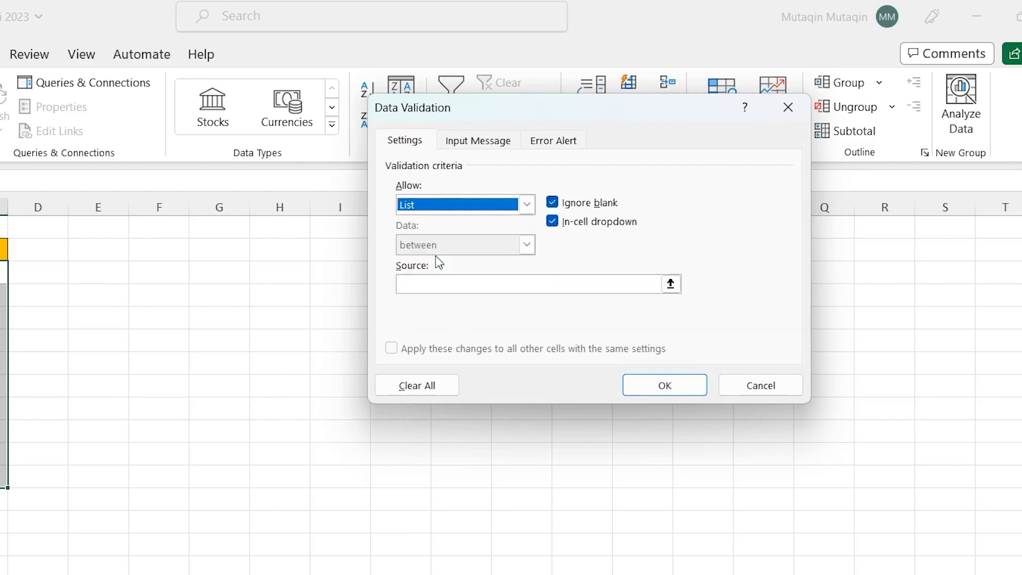
{"action": "left_click", "coordinate": [441, 288]}
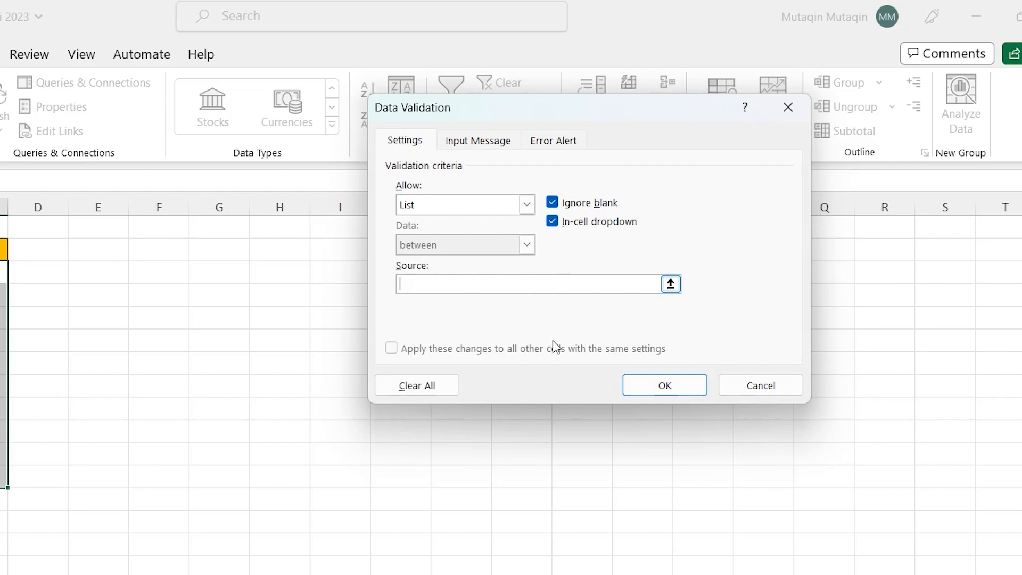
{"action": "left_click", "coordinate": [775, 383]}
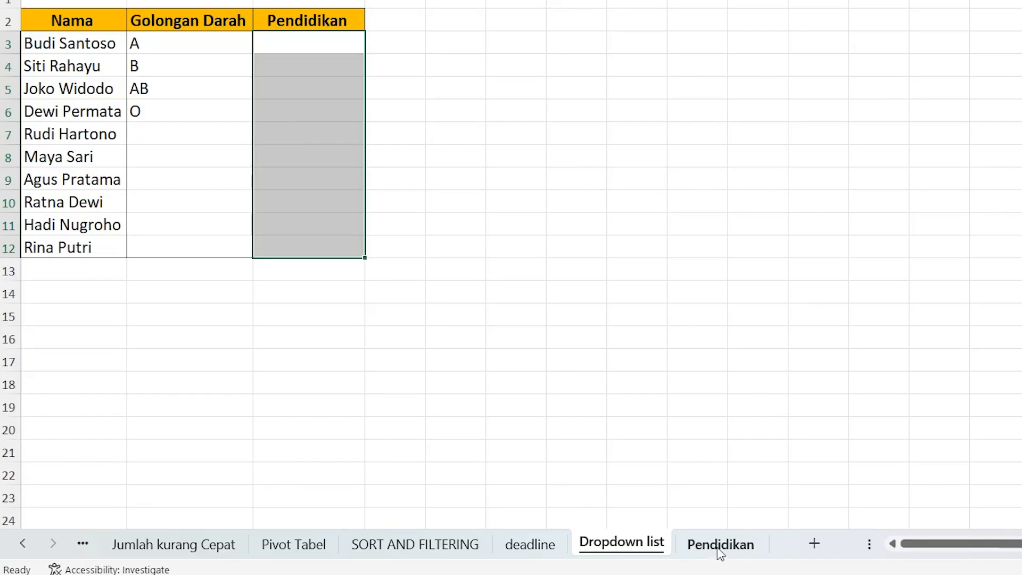
Step: Examine the education levels in A3:A9 of the Pendidikan sheet and return to the Dropdown list sheet
{"action": "left_click", "coordinate": [720, 544]}
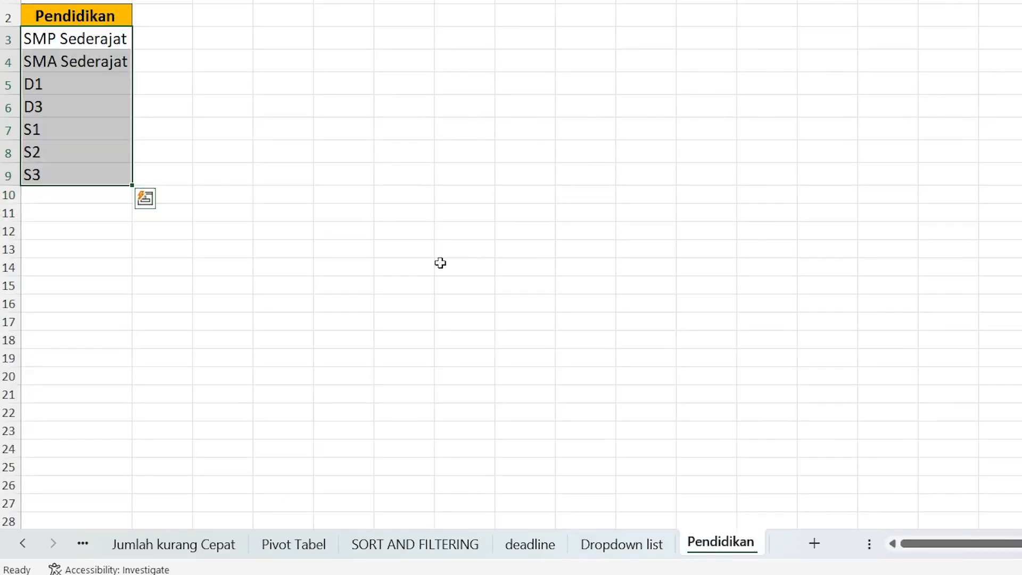
{"action": "left_click_drag", "start_coordinate": [90, 176], "coordinate": [89, 313]}
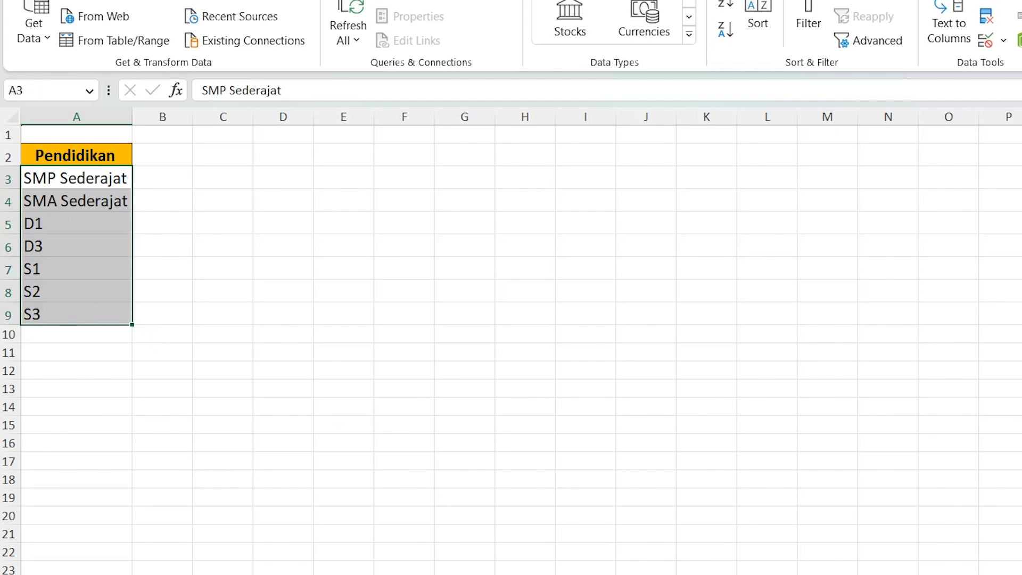
{"action": "key", "text": "ctrl+Page_Up"}
Step: Open Data Validation for the empty Pendidikan cells C3:C12 and allow List values
{"action": "left_click_drag", "start_coordinate": [324, 180], "coordinate": [321, 379]}
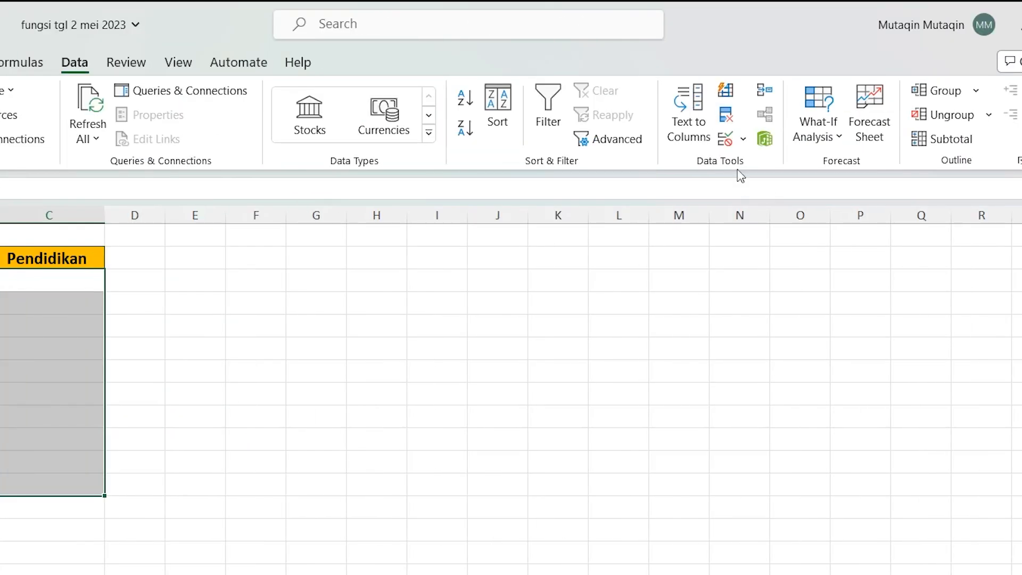
{"action": "left_click", "coordinate": [742, 146]}
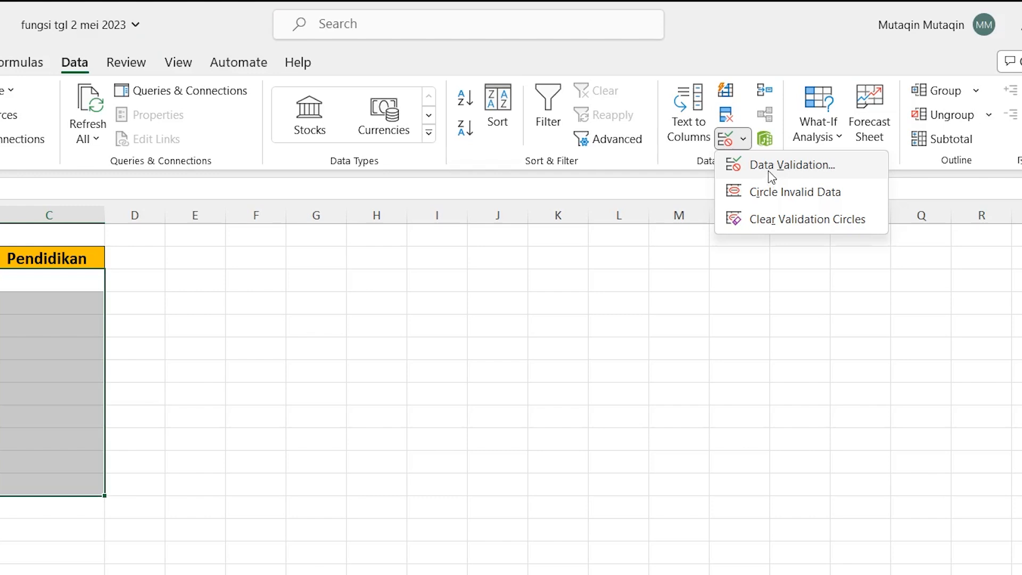
{"action": "left_click", "coordinate": [767, 169]}
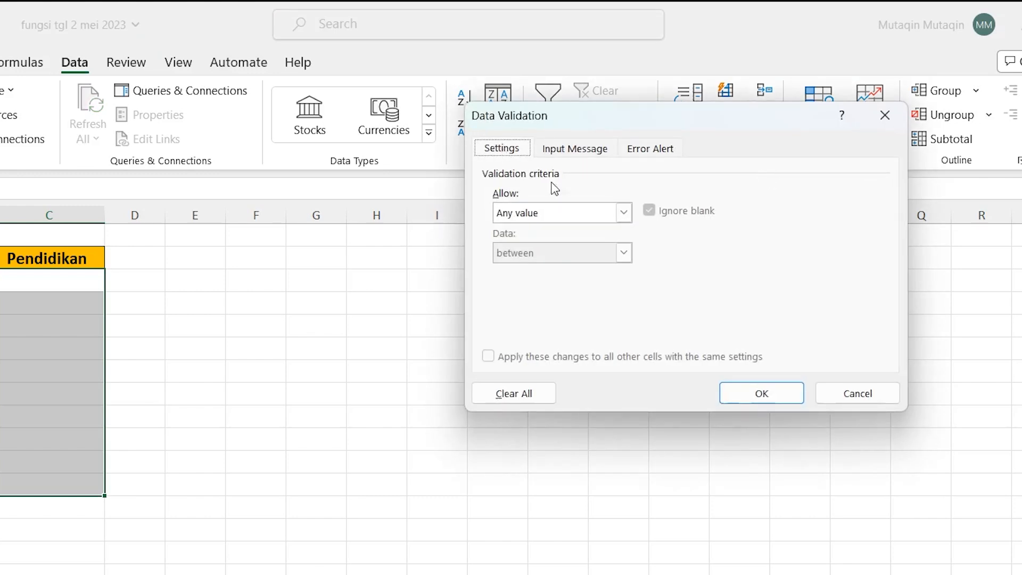
{"action": "left_click", "coordinate": [624, 212]}
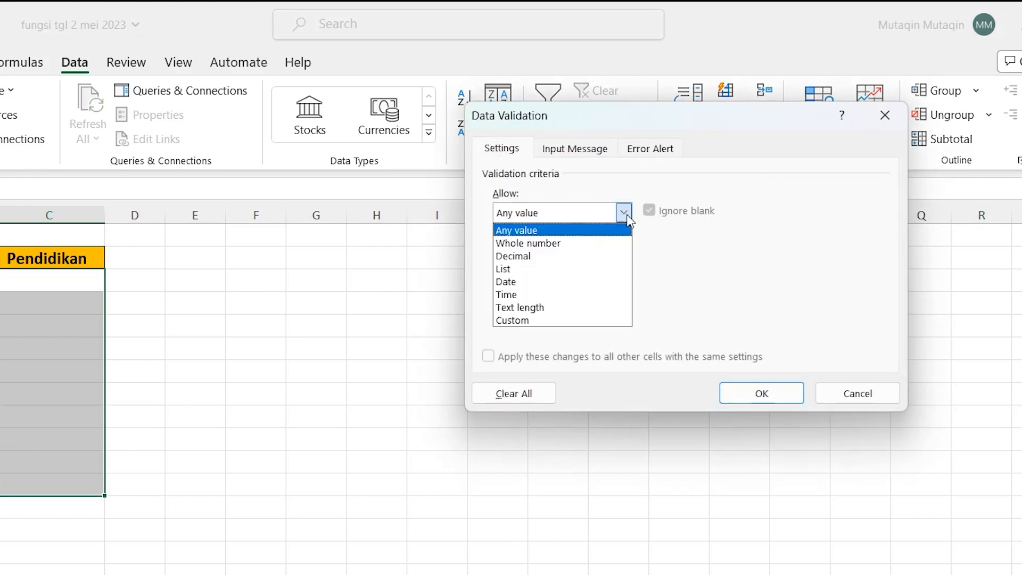
{"action": "left_click", "coordinate": [537, 269]}
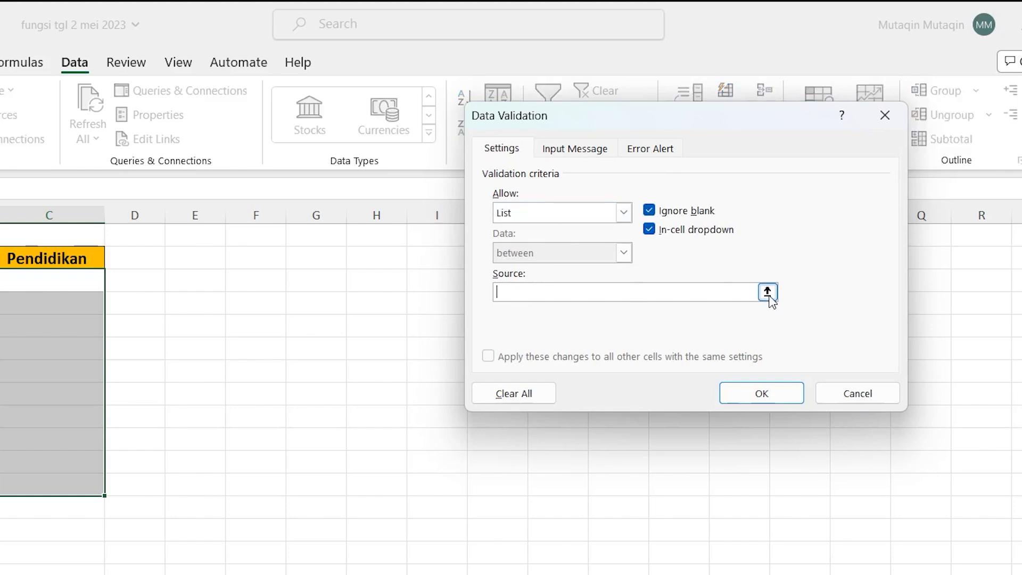
Step: Set the validation list source to A3:A9 of the Pendidikan sheet and apply the validation
{"action": "left_click", "coordinate": [768, 293]}
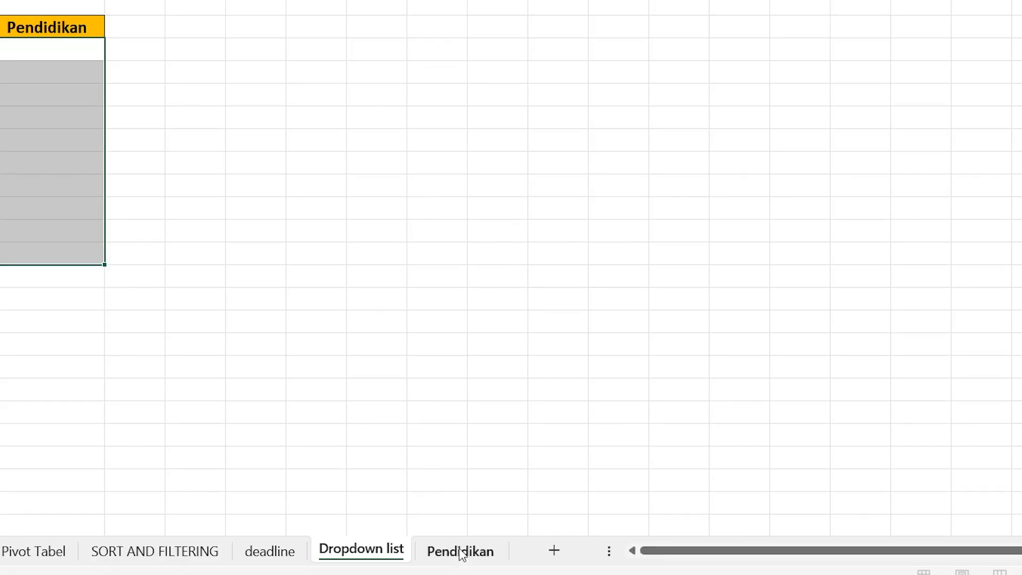
{"action": "left_click", "coordinate": [459, 548]}
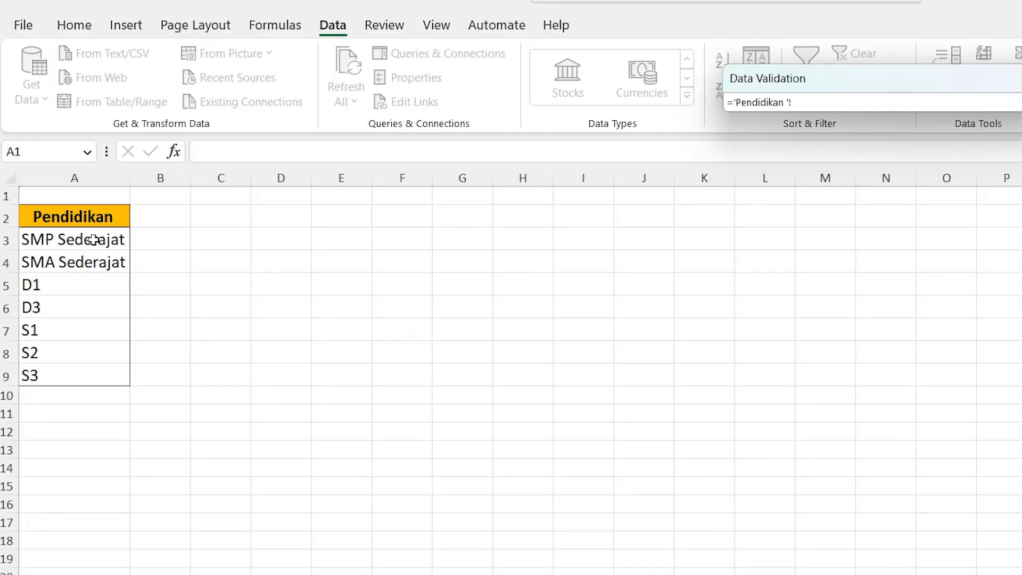
{"action": "left_click_drag", "start_coordinate": [94, 239], "coordinate": [69, 376]}
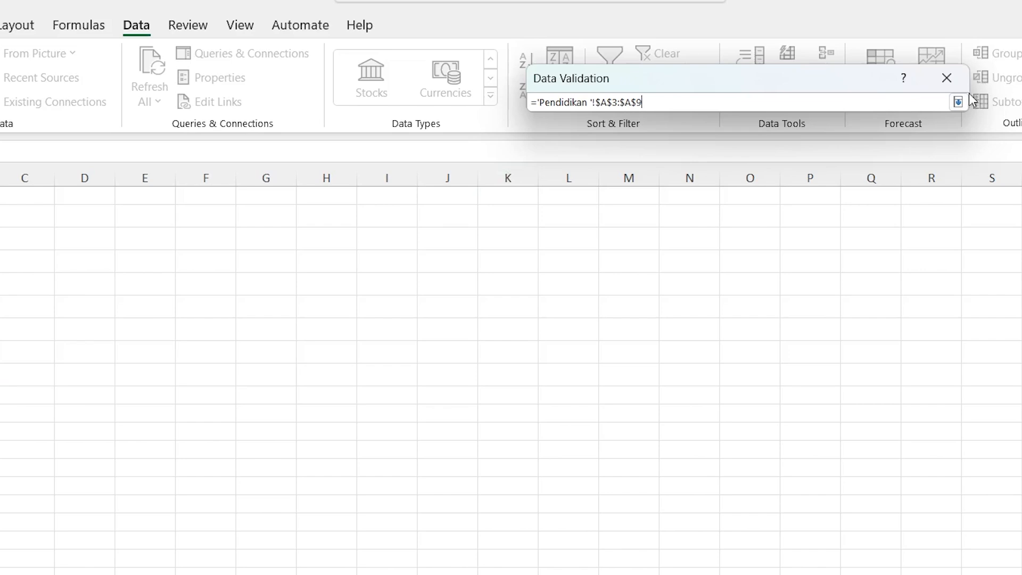
{"action": "left_click", "coordinate": [958, 102]}
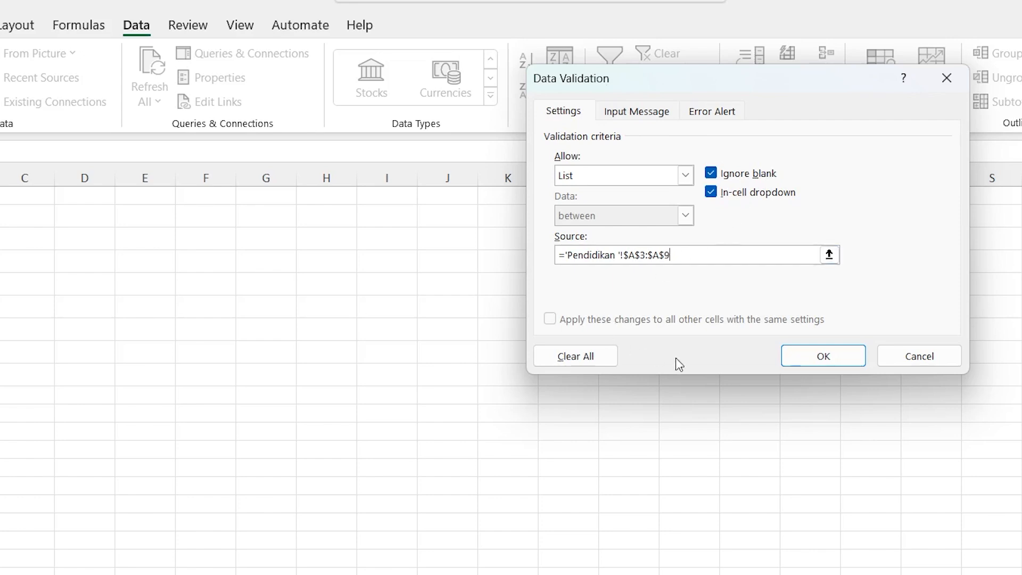
{"action": "left_click", "coordinate": [803, 356]}
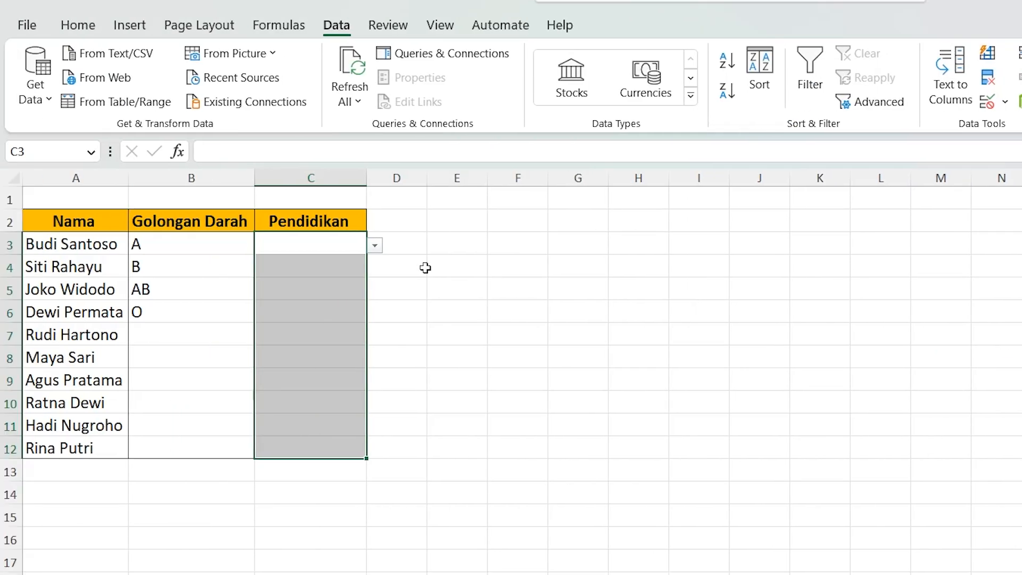
Step: Choose D3 for C3 and S1 for C4 from the Pendidikan dropdown lists
{"action": "left_click", "coordinate": [115, 242]}
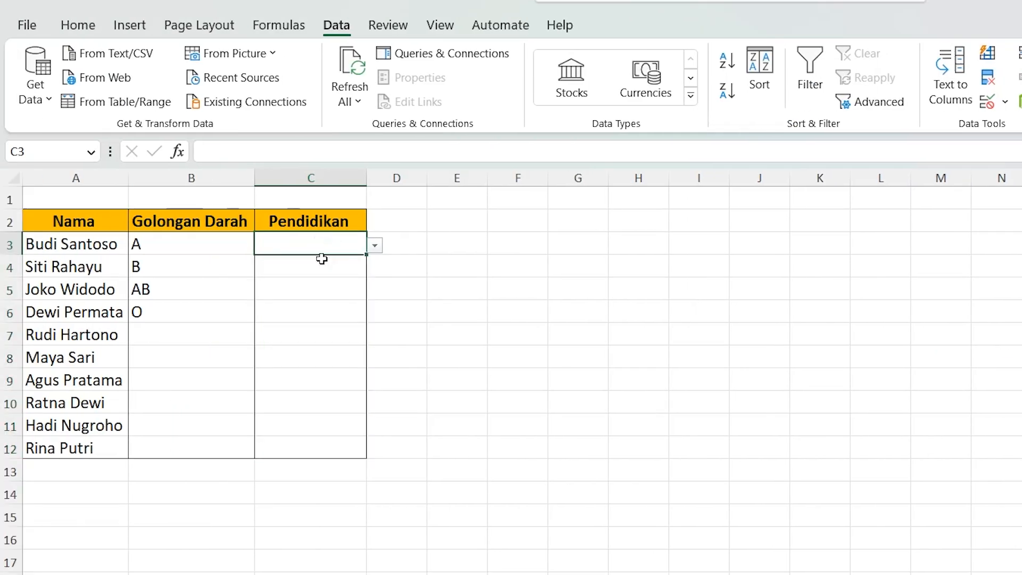
{"action": "left_click", "coordinate": [375, 246]}
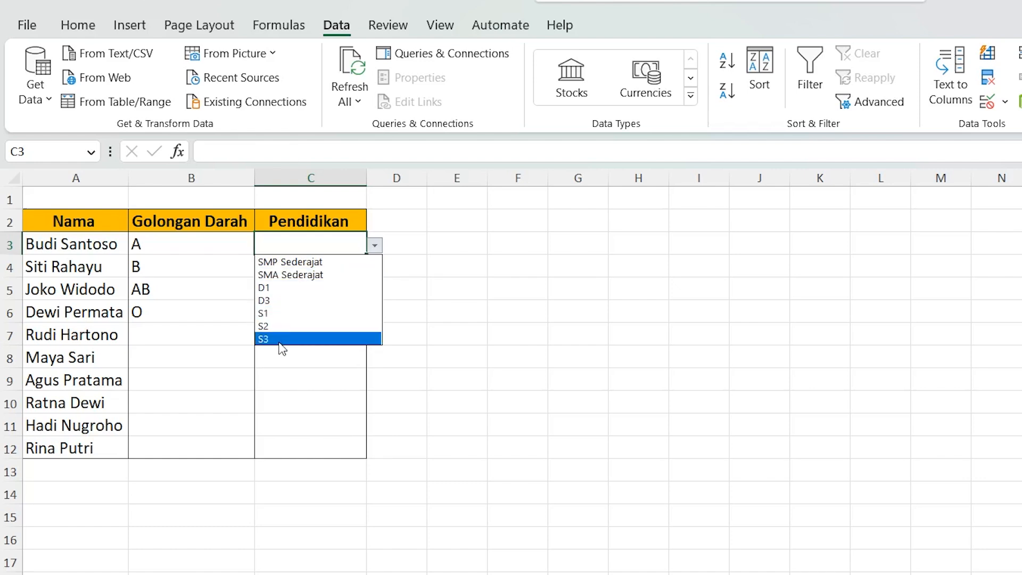
{"action": "left_click", "coordinate": [290, 301]}
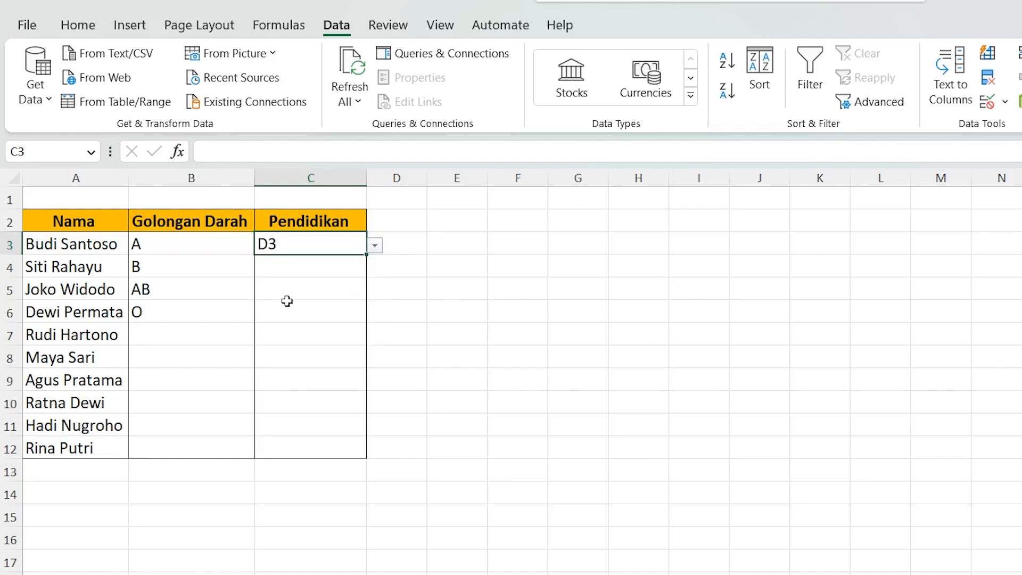
{"action": "left_click", "coordinate": [294, 265]}
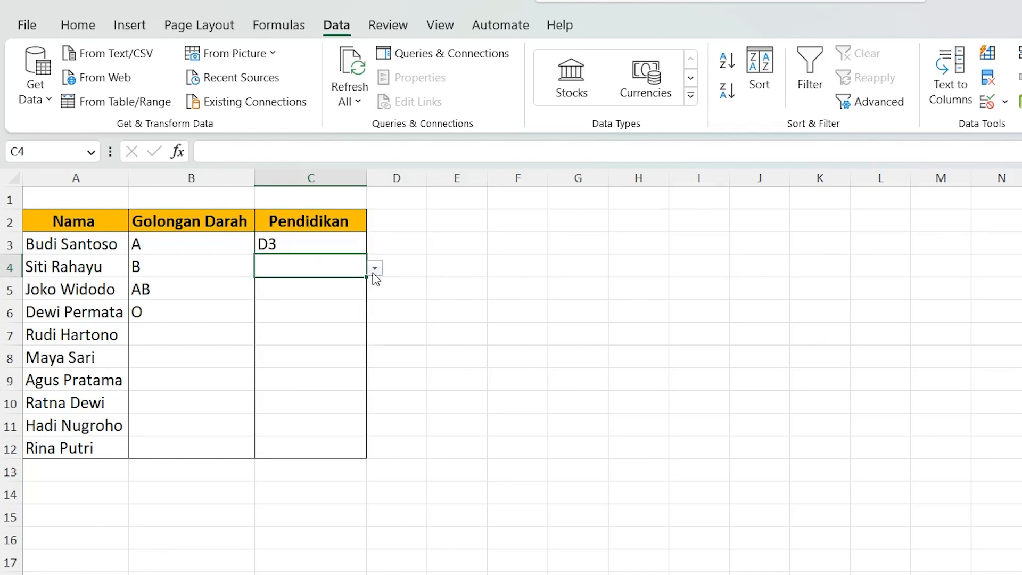
{"action": "left_click", "coordinate": [374, 270]}
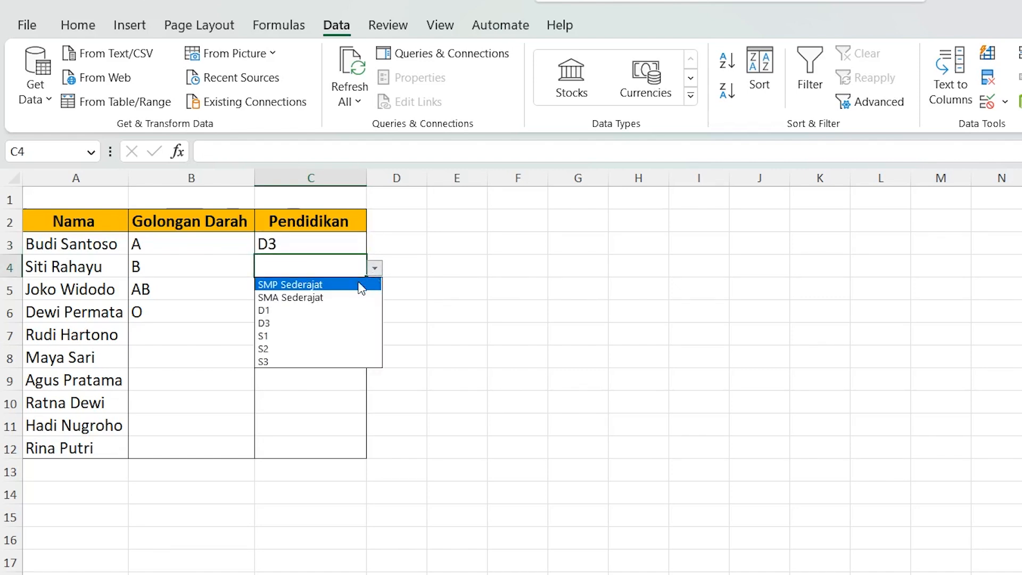
{"action": "left_click", "coordinate": [279, 336]}
Step: Choose D1 for C5 and S3 for C6 from the Pendidikan dropdown lists
{"action": "left_click", "coordinate": [324, 293]}
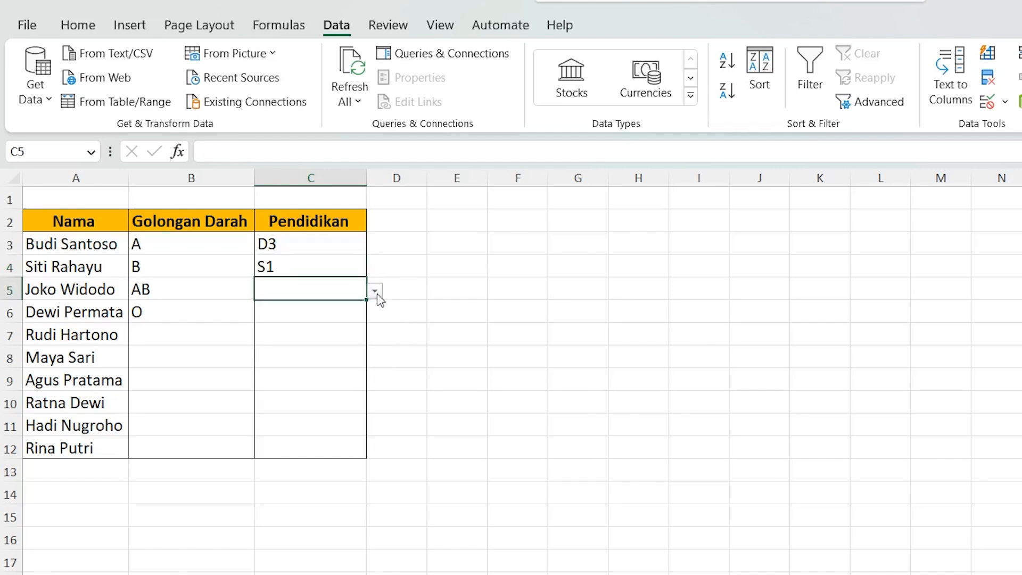
{"action": "left_click", "coordinate": [375, 291]}
{"action": "left_click", "coordinate": [312, 333]}
{"action": "left_click", "coordinate": [311, 319]}
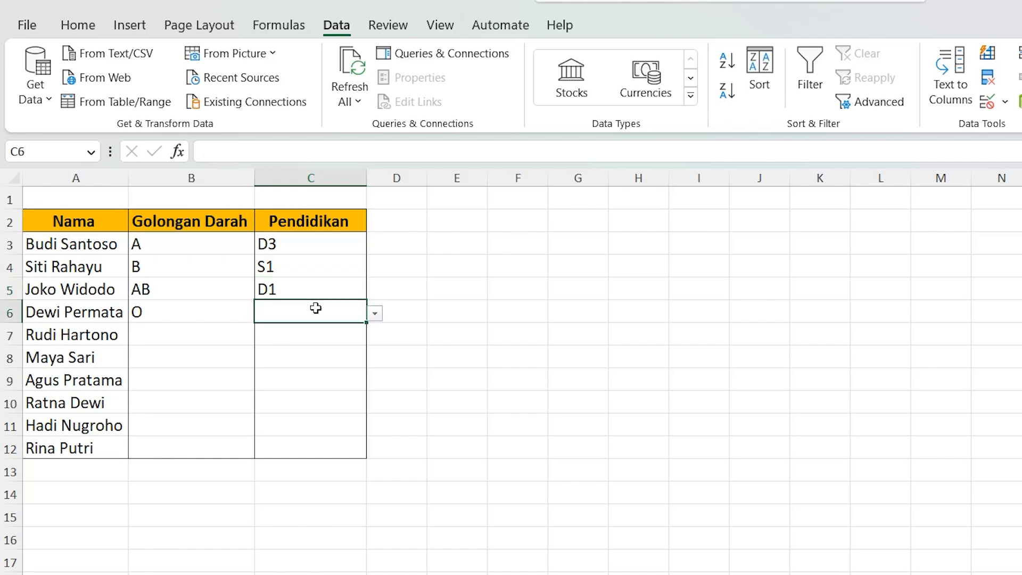
{"action": "left_click", "coordinate": [375, 313]}
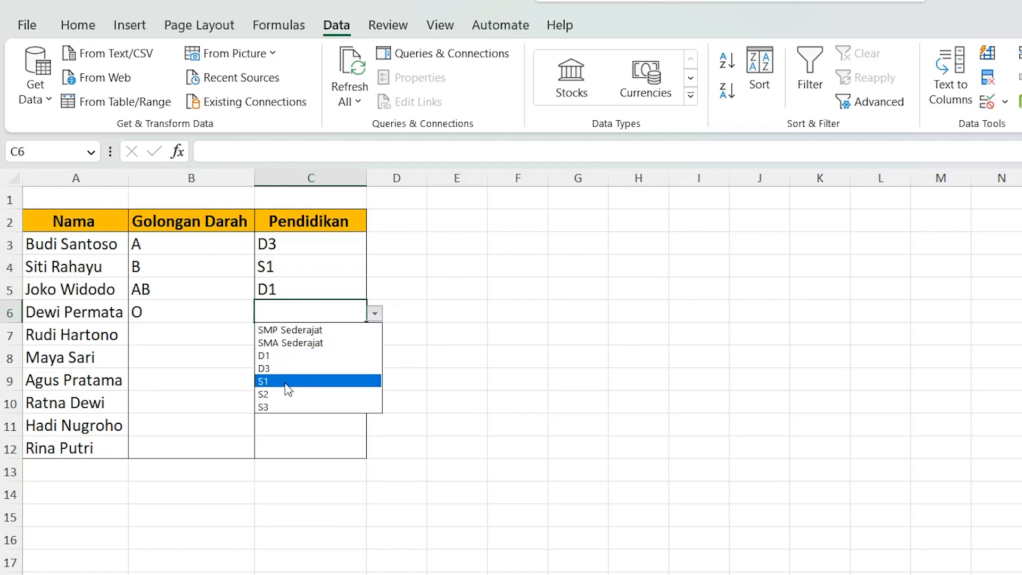
{"action": "left_click", "coordinate": [276, 408]}
Step: Check the empty Golongan Darah and Pendidikan cells in rows 7 and 8 for dropdown lists
{"action": "left_click", "coordinate": [226, 337]}
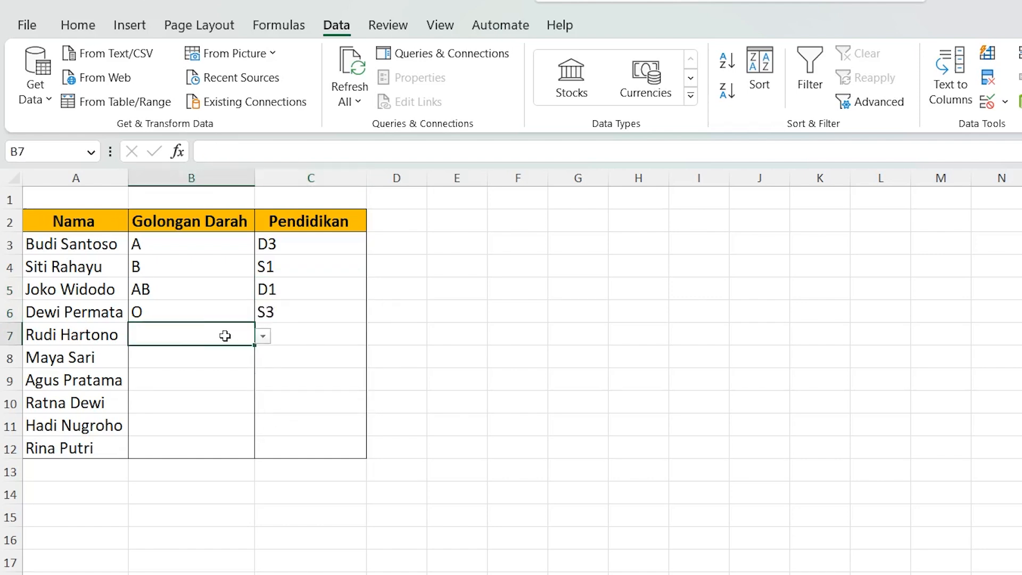
{"action": "left_click", "coordinate": [310, 334]}
{"action": "left_click", "coordinate": [233, 361]}
{"action": "left_click", "coordinate": [296, 354]}
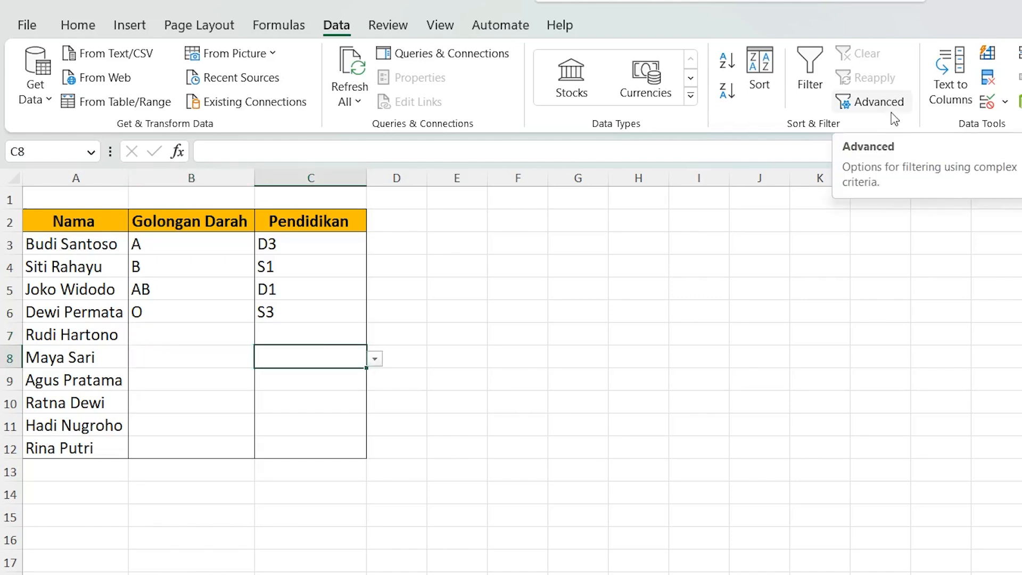